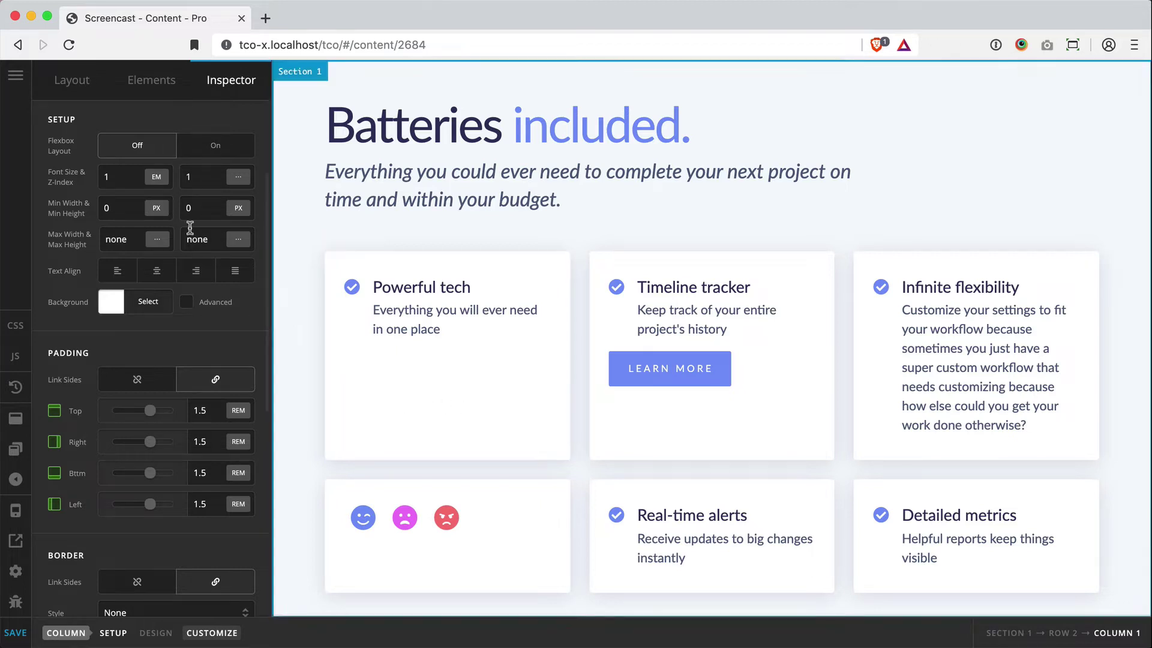
Turn on column Flexbox for the Powerful tech card, set Align Vertical to End, then select the Timeline tracker card
click(219, 153)
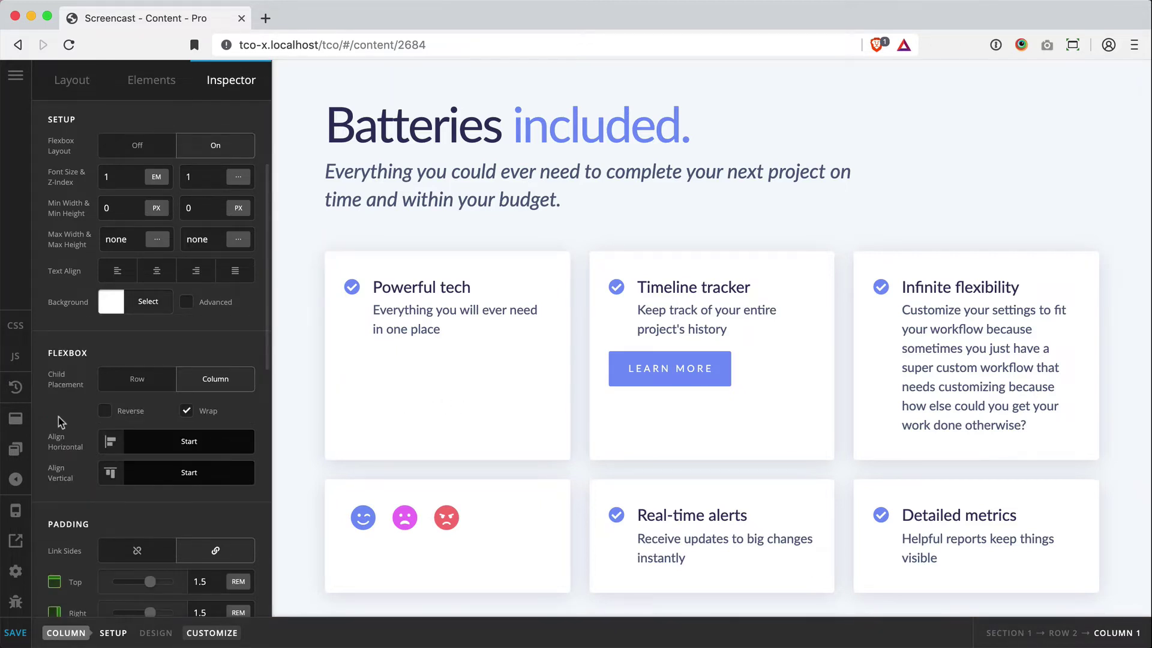
scroll(60, 422, down, 1)
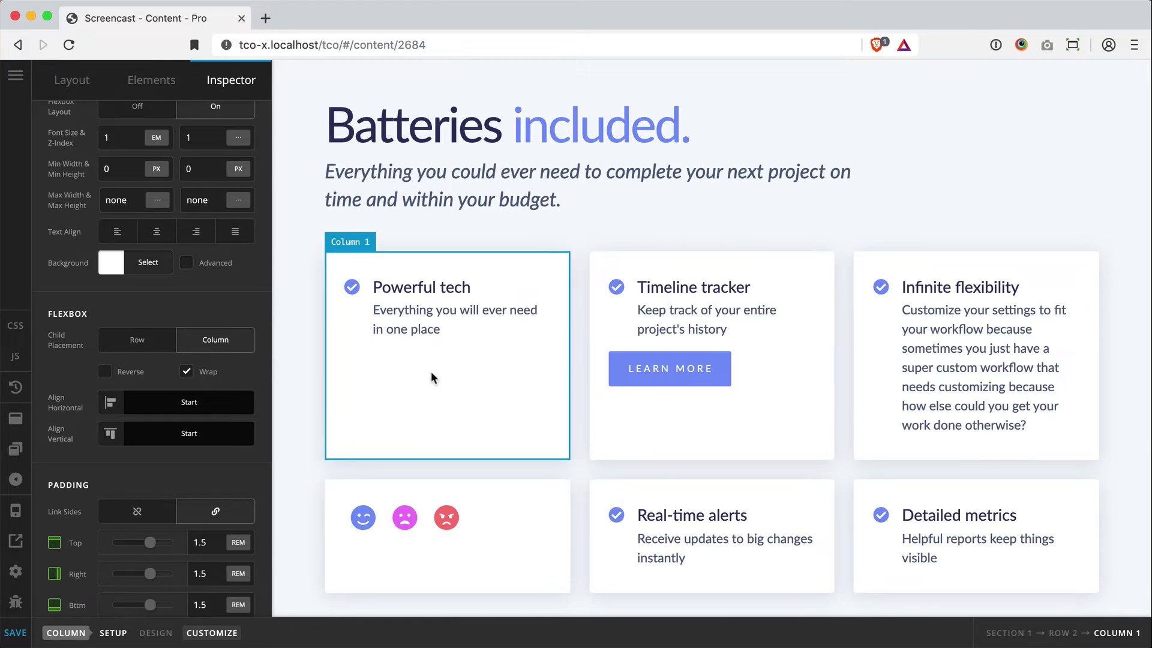
click(213, 432)
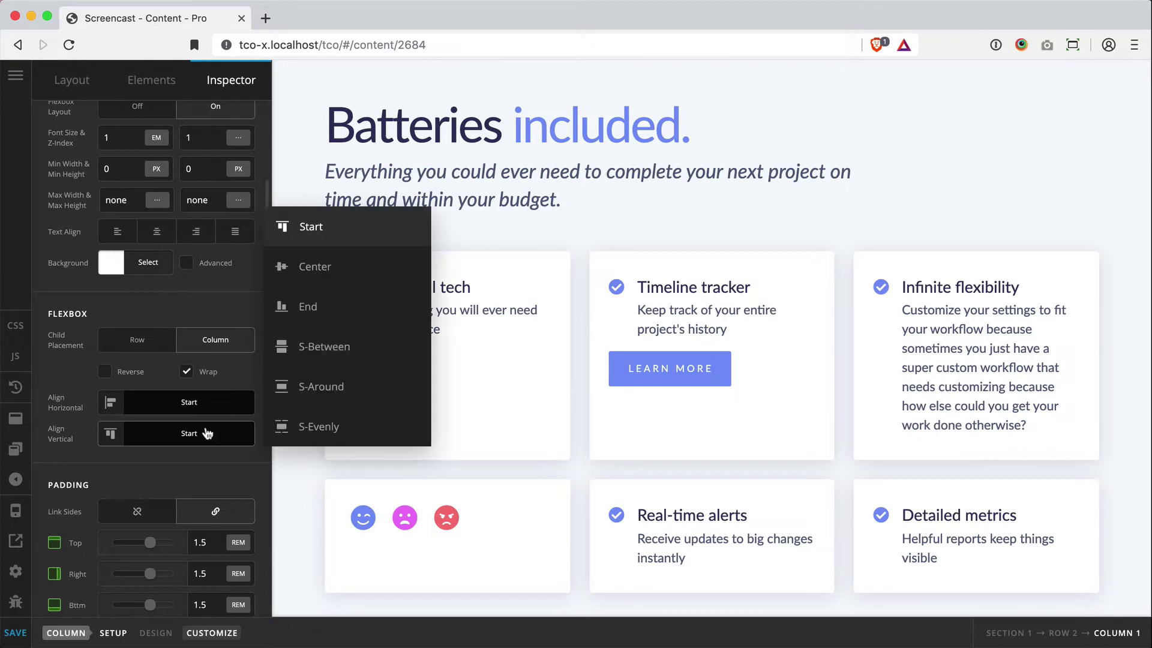
click(345, 279)
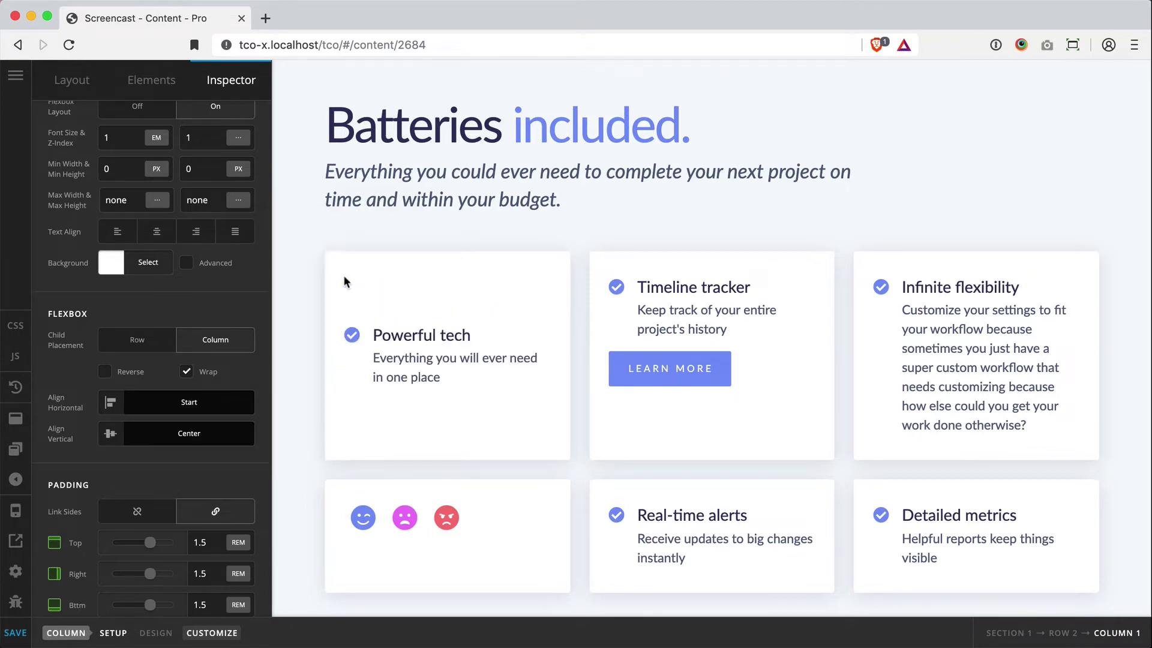
click(138, 441)
click(321, 307)
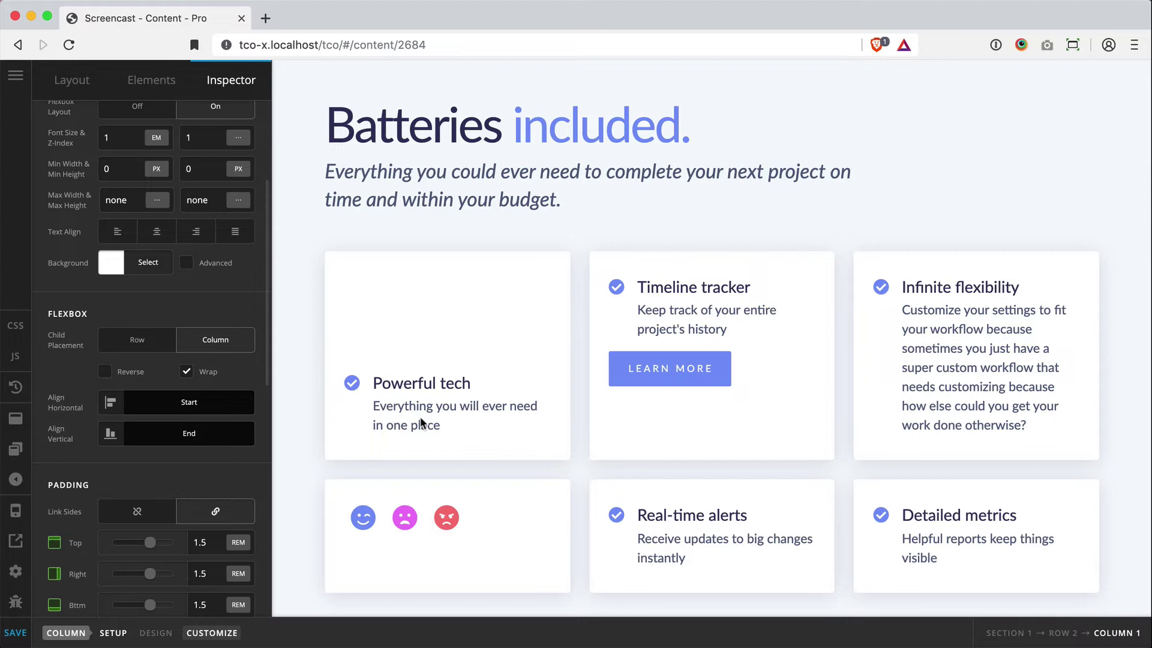
click(719, 436)
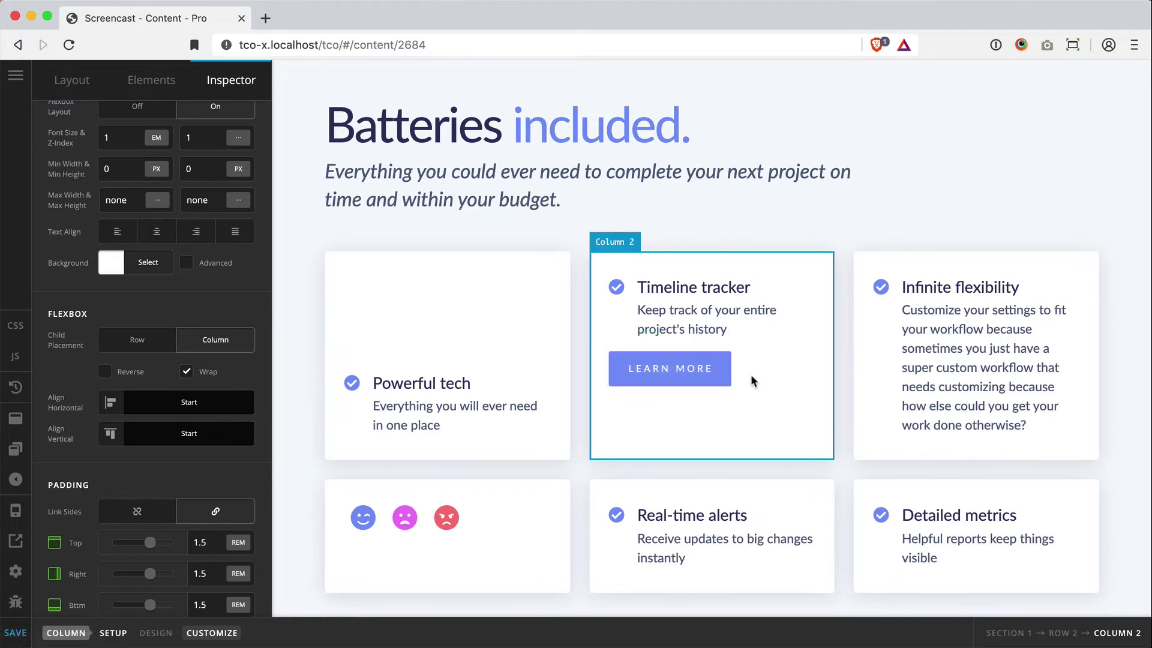
Set Column 2's Align Horizontal to Stretch so the LEARN MORE button spans the card width
click(204, 407)
click(366, 279)
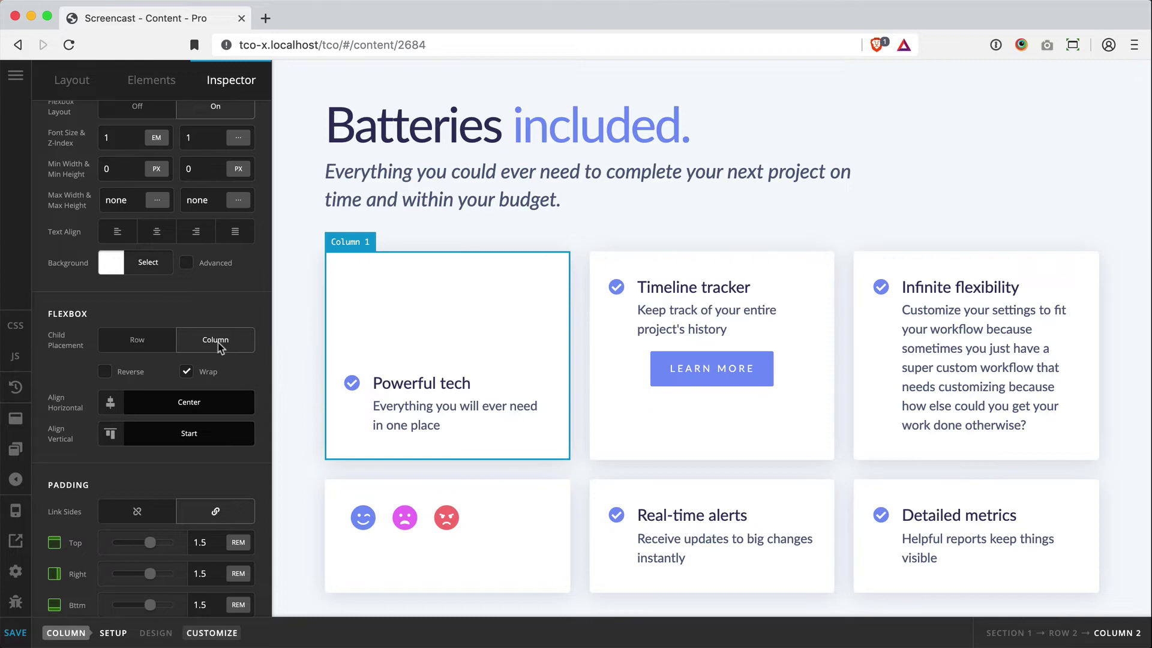
click(167, 409)
click(361, 316)
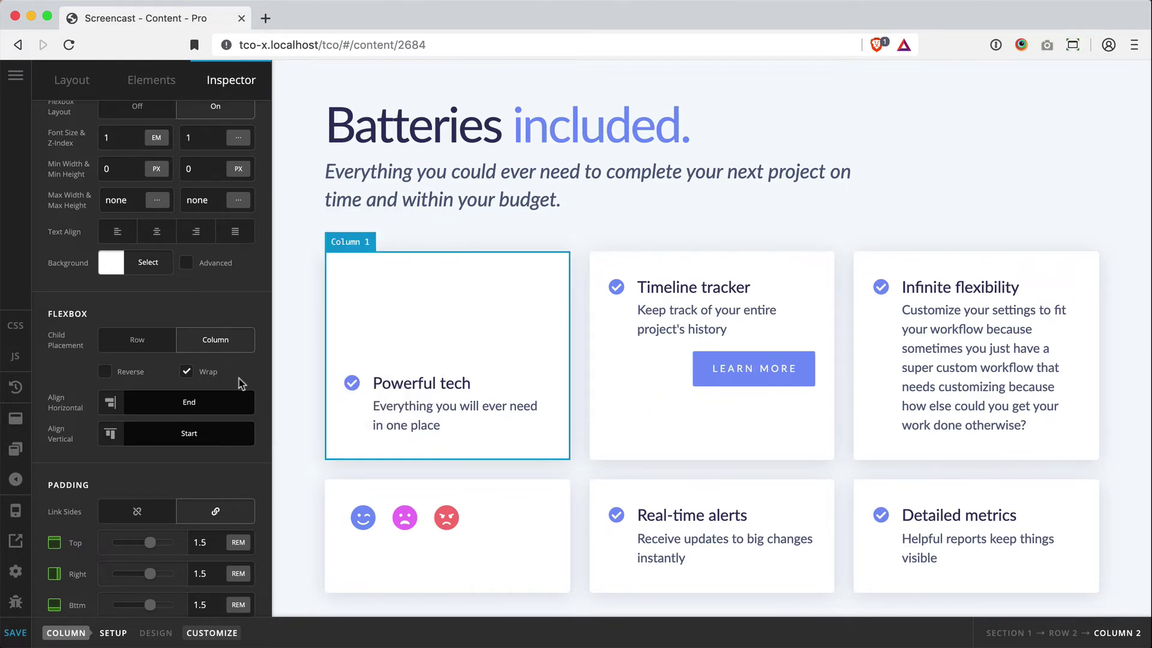
click(175, 414)
click(318, 399)
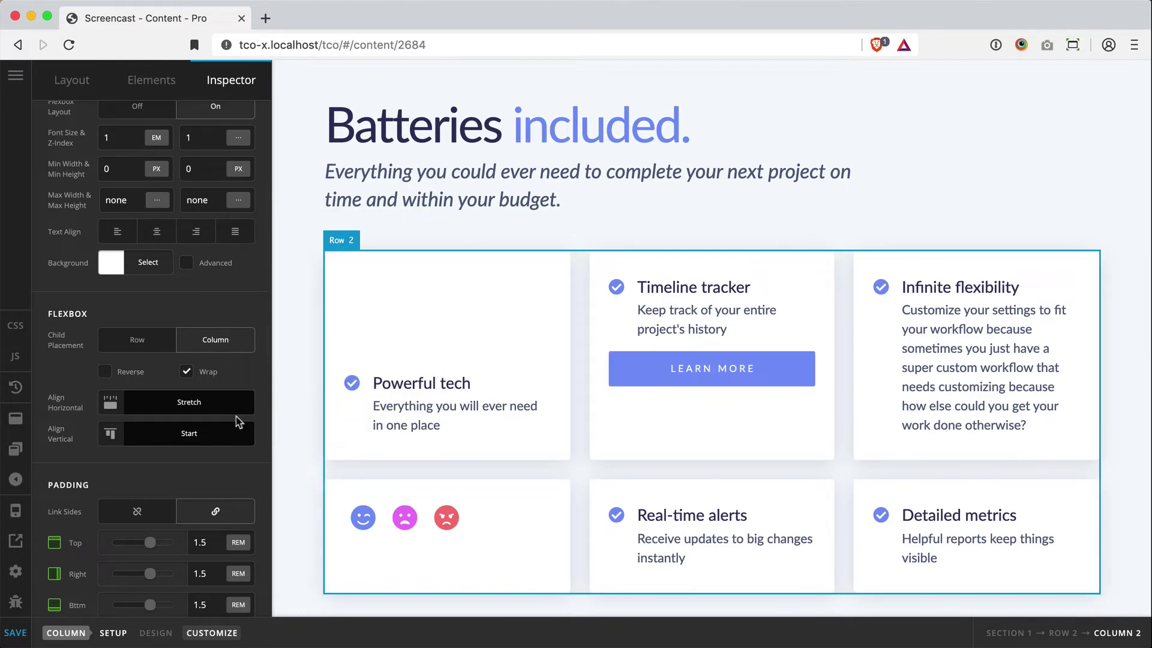
Try Column 2's Align Vertical options (Center, End, S-Around, S-Evenly), finishing on S-Between
click(191, 432)
click(313, 267)
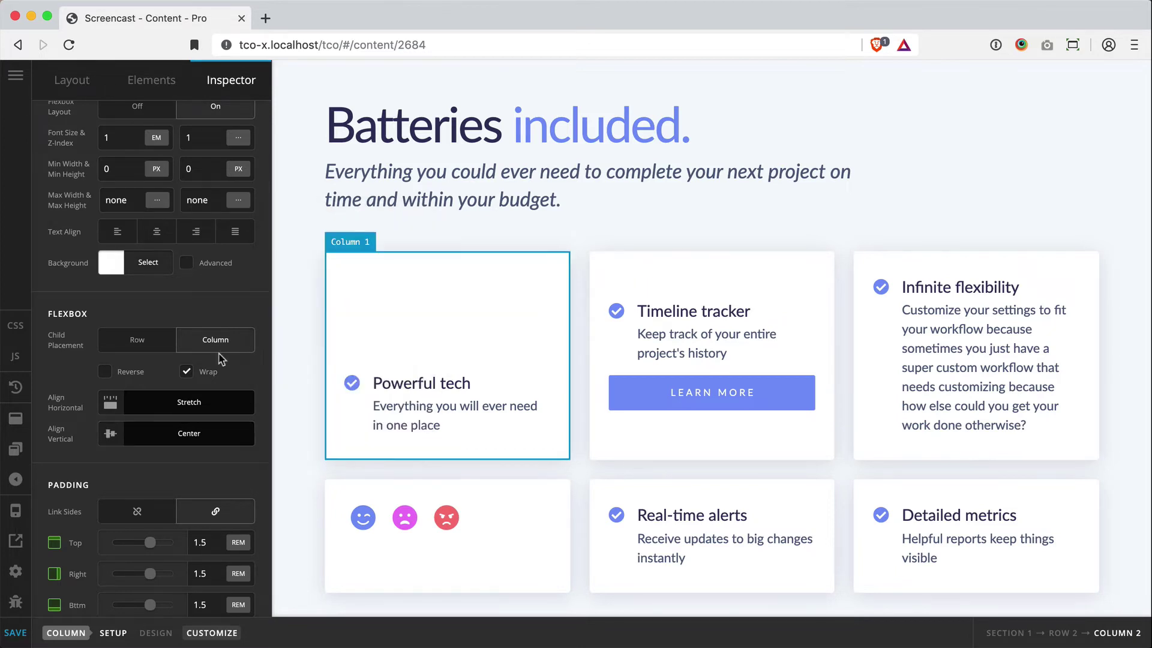
click(213, 436)
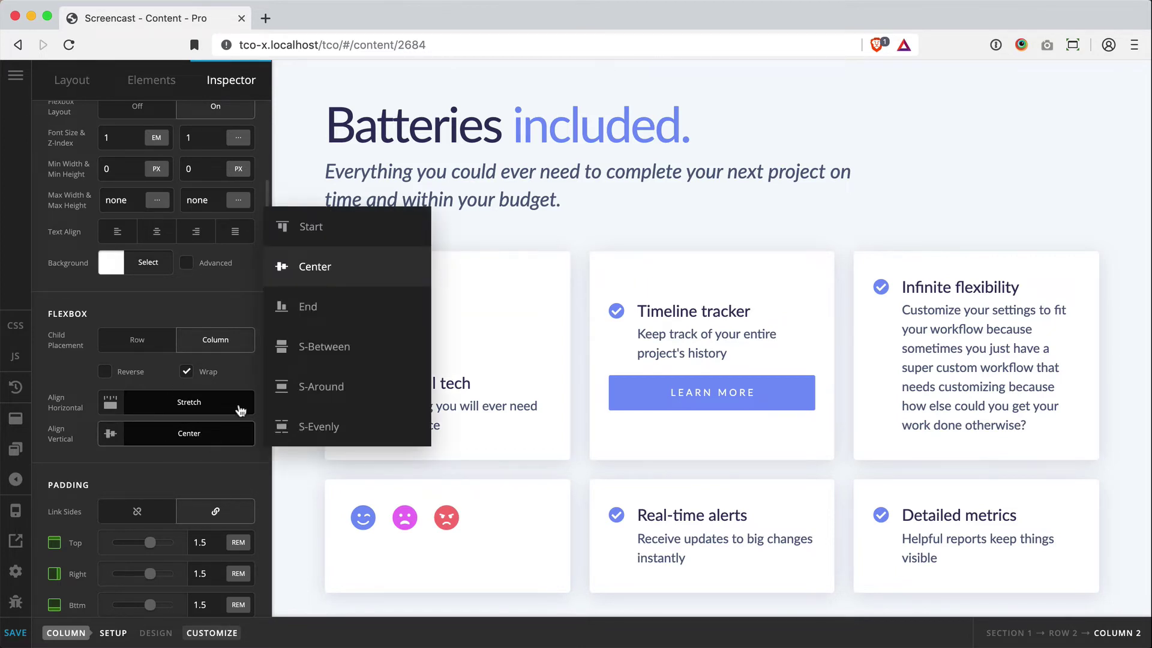
click(319, 307)
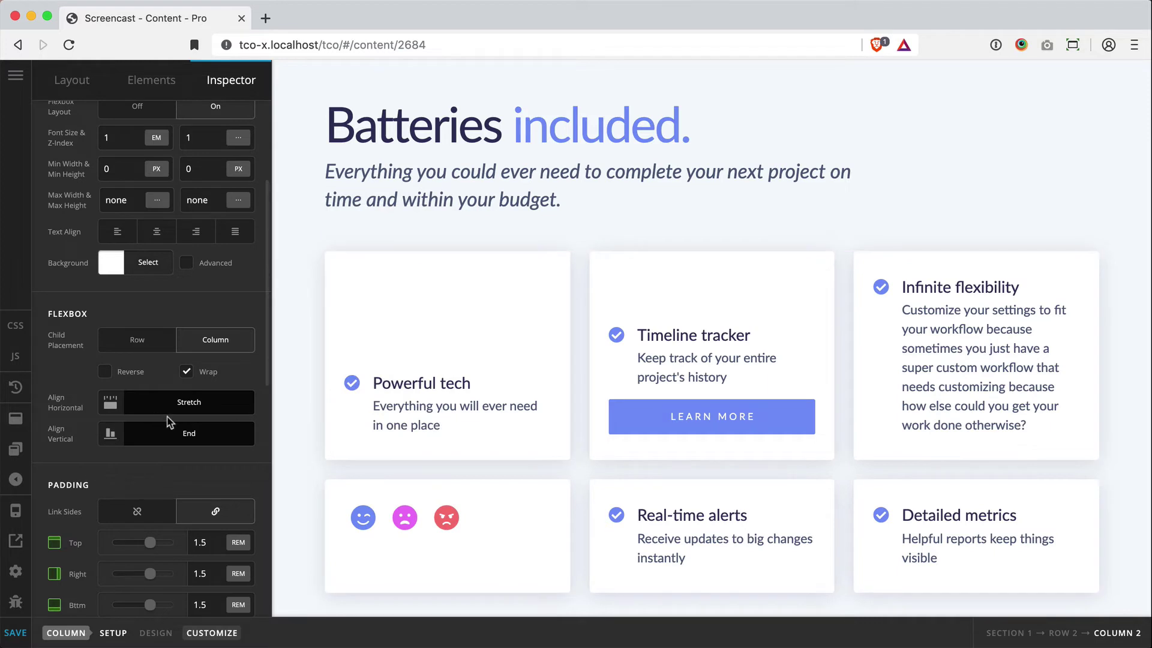
click(178, 434)
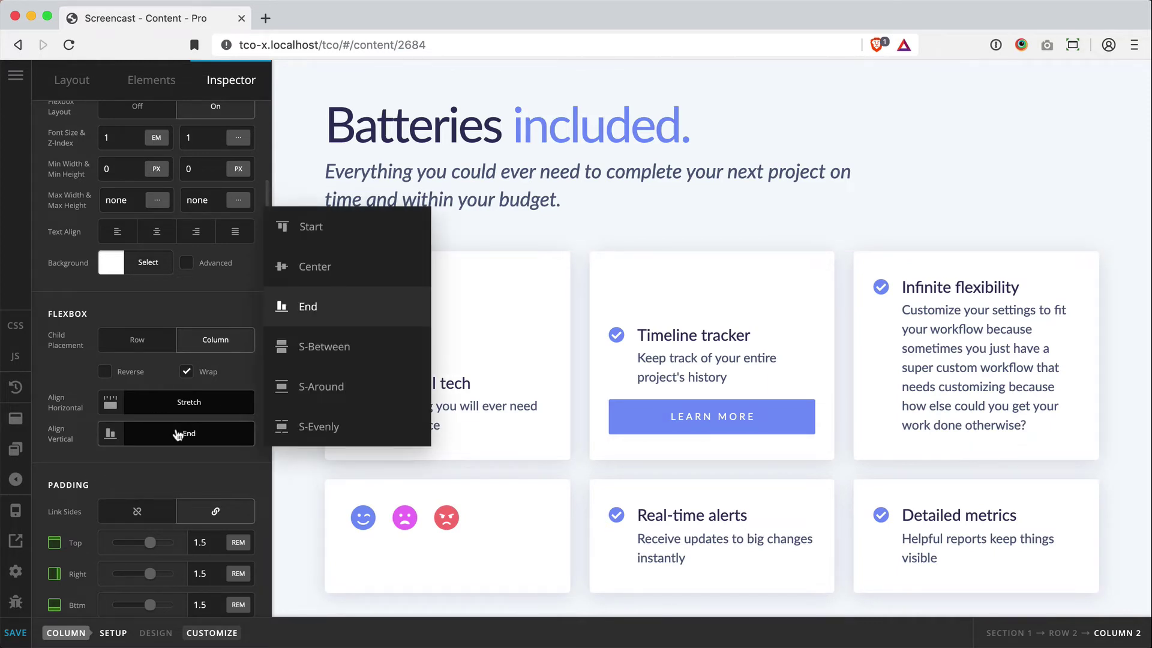
click(323, 347)
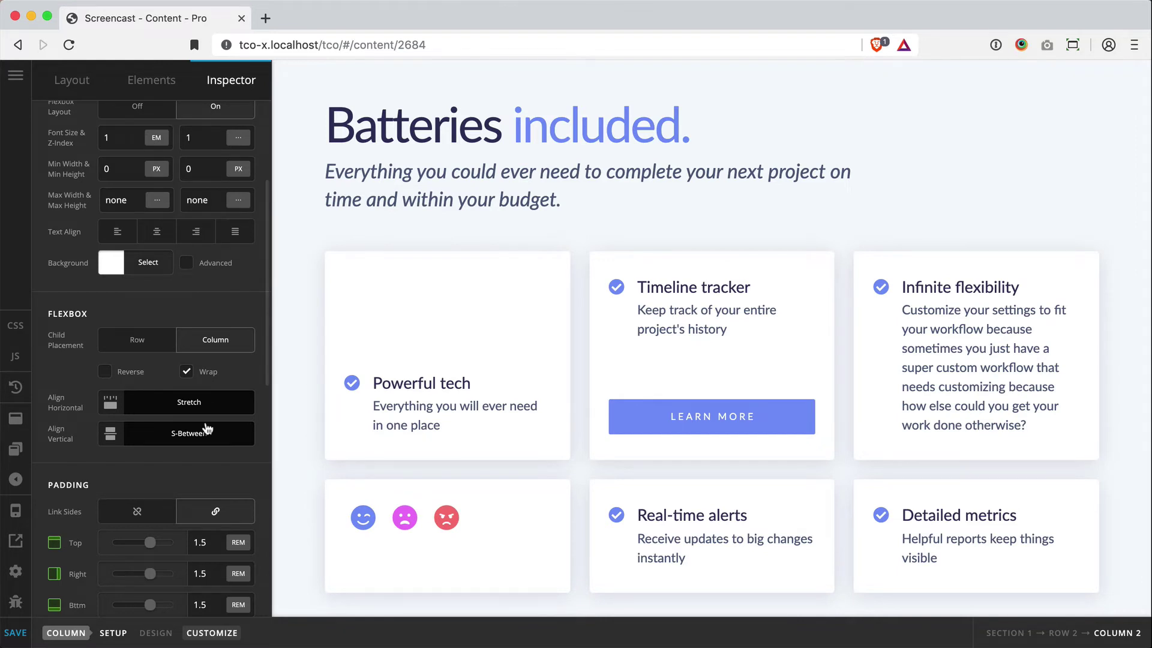
click(207, 428)
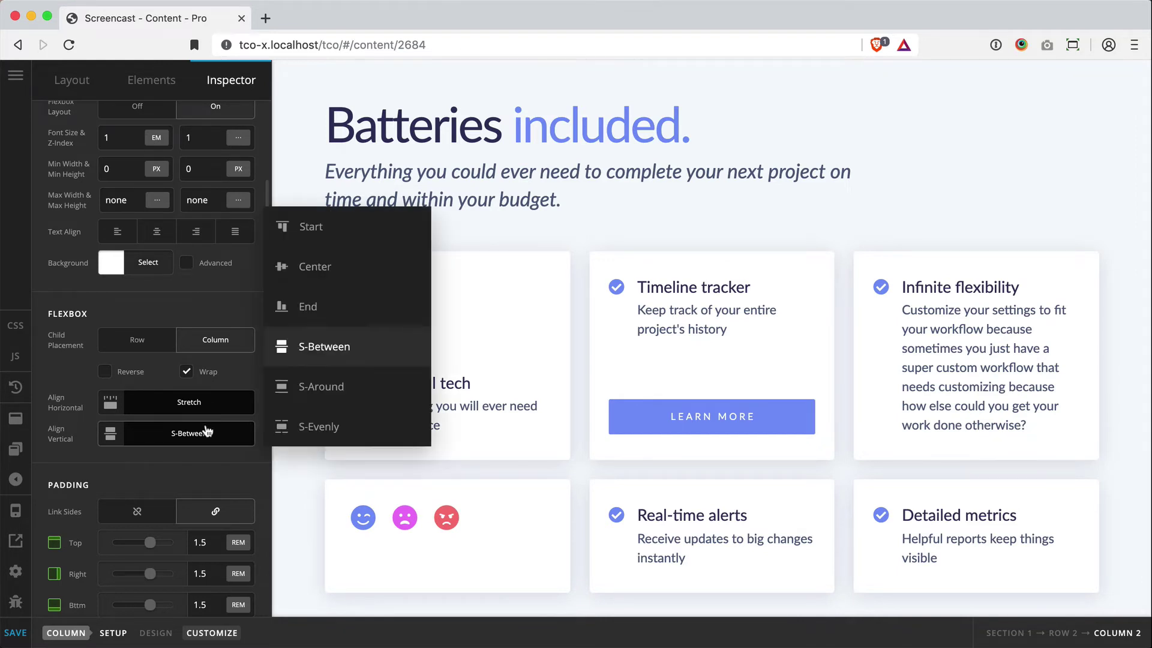
click(375, 384)
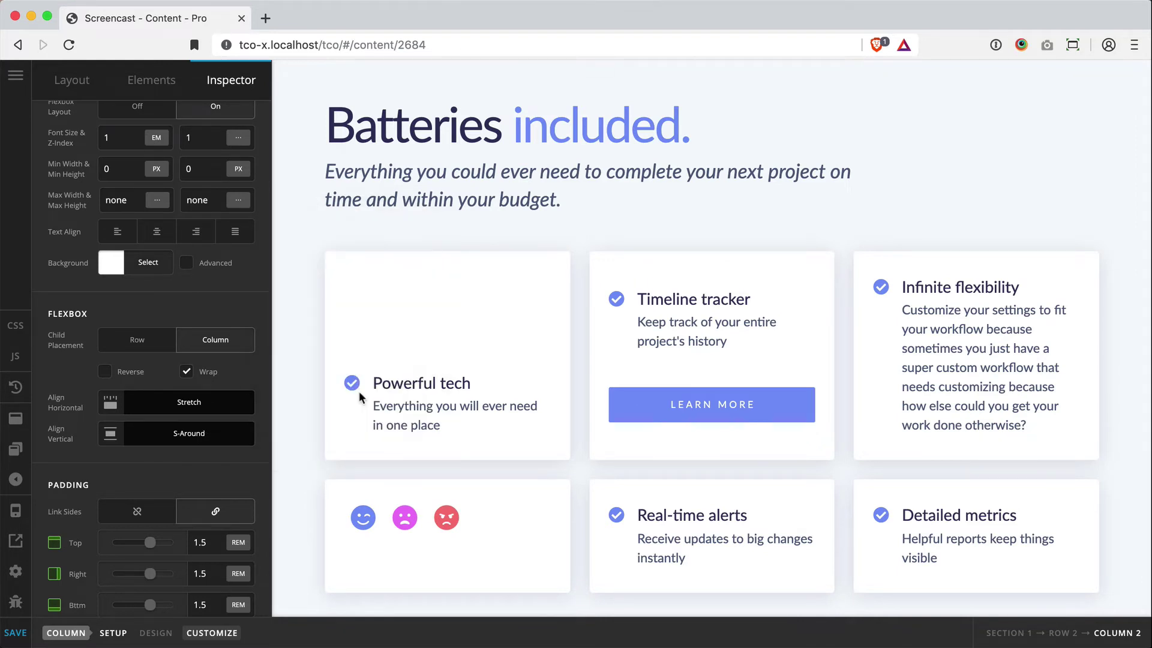
click(195, 443)
click(390, 425)
click(199, 442)
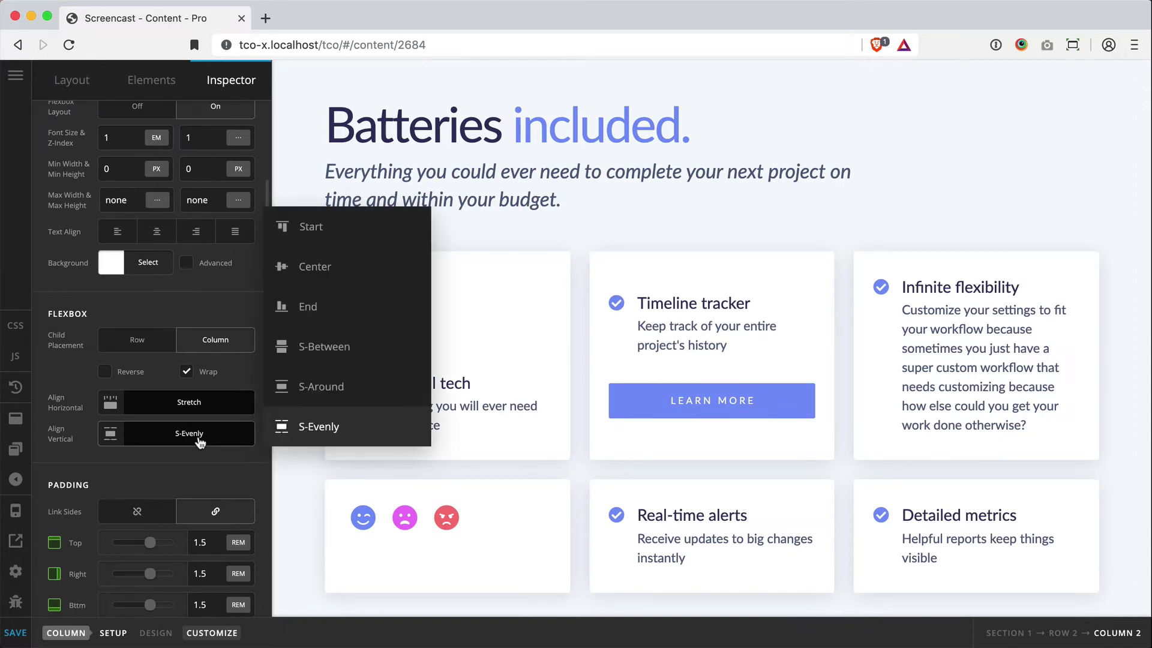
click(322, 350)
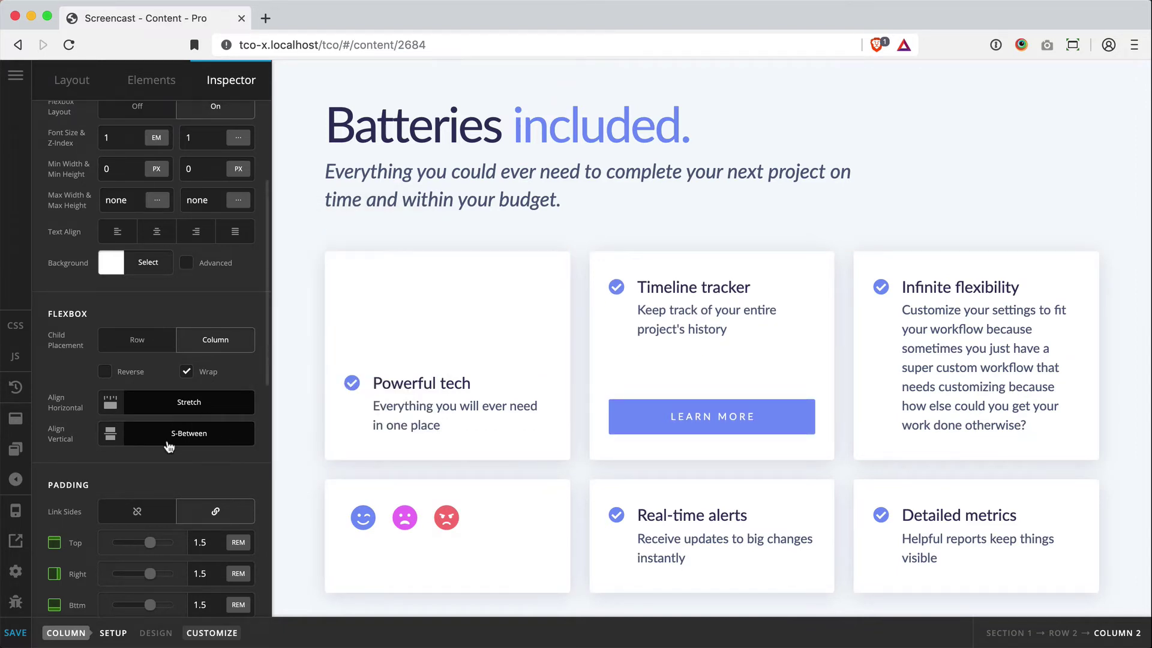
Tick Reverse in Column 2's Flexbox settings to put LEARN MORE above the Timeline tracker text
click(131, 373)
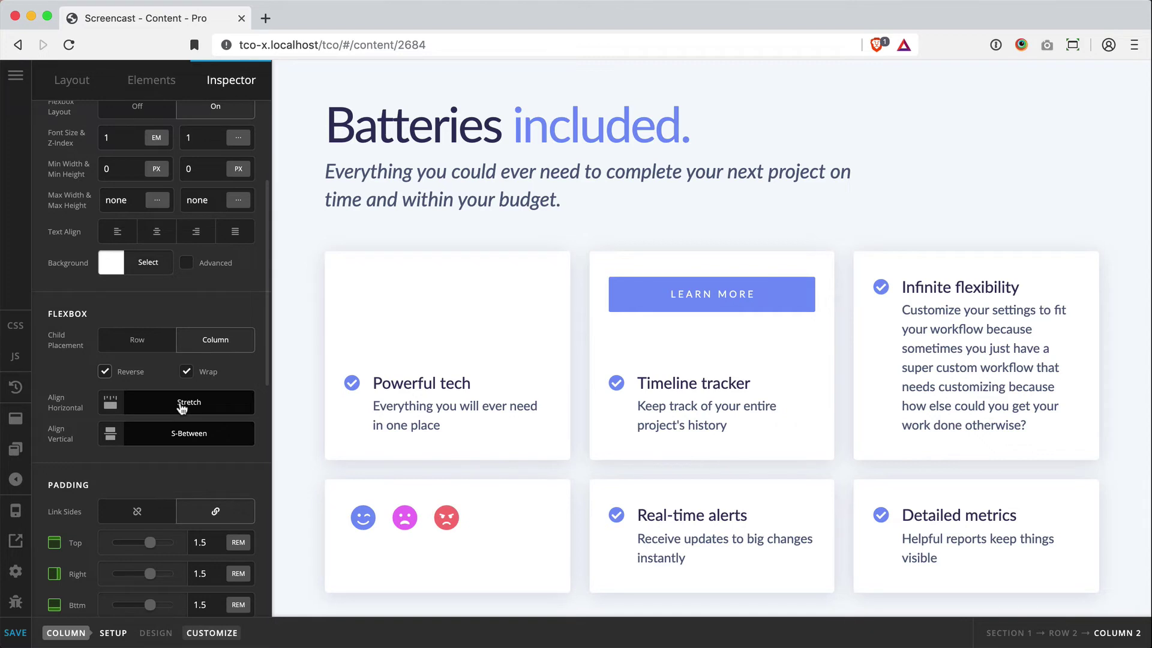
scroll(182, 408, down, 1)
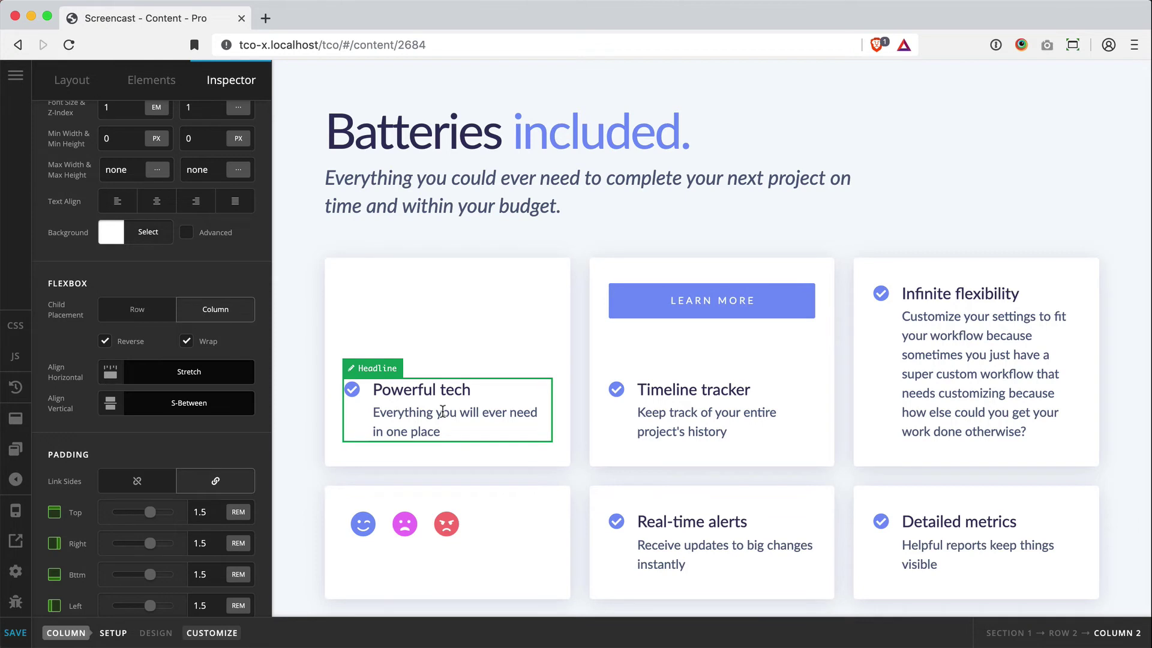
Select the emoji card (Column 4) and turn on its Flexbox Layout
scroll(442, 411, down, 2)
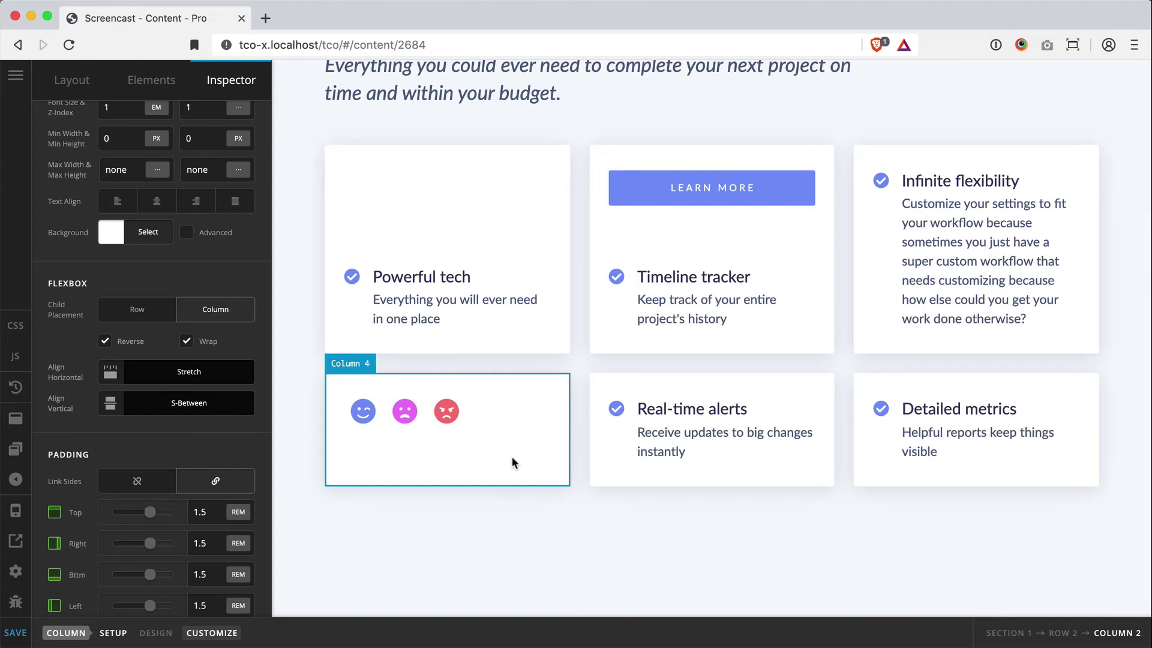
click(511, 456)
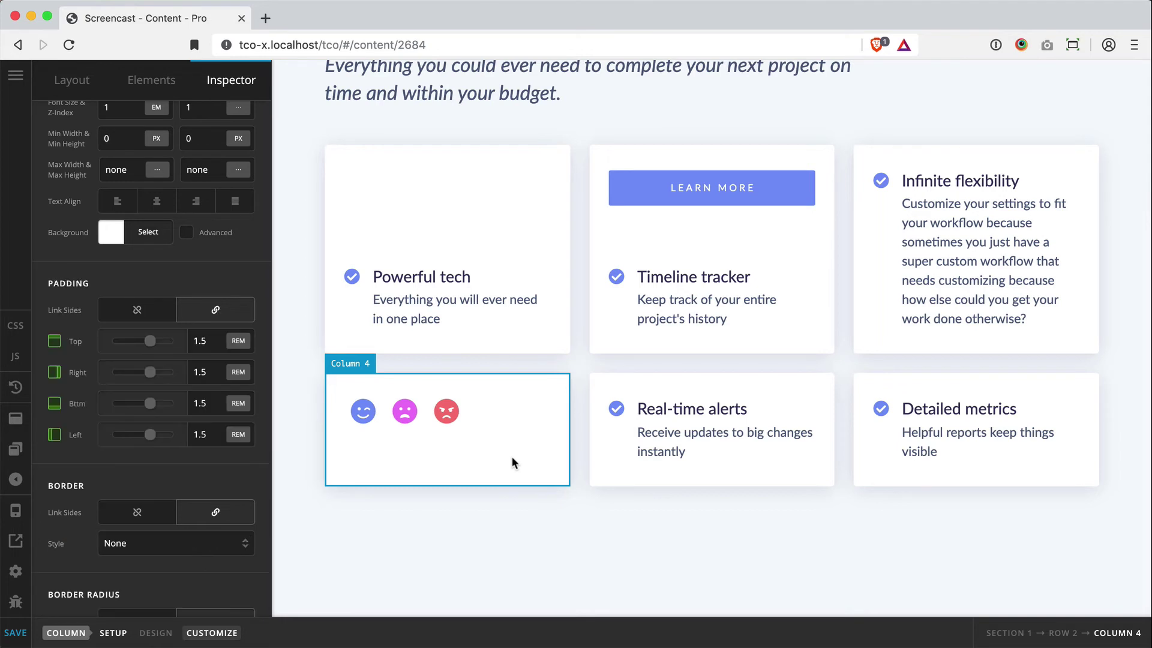
scroll(144, 438, up, 10)
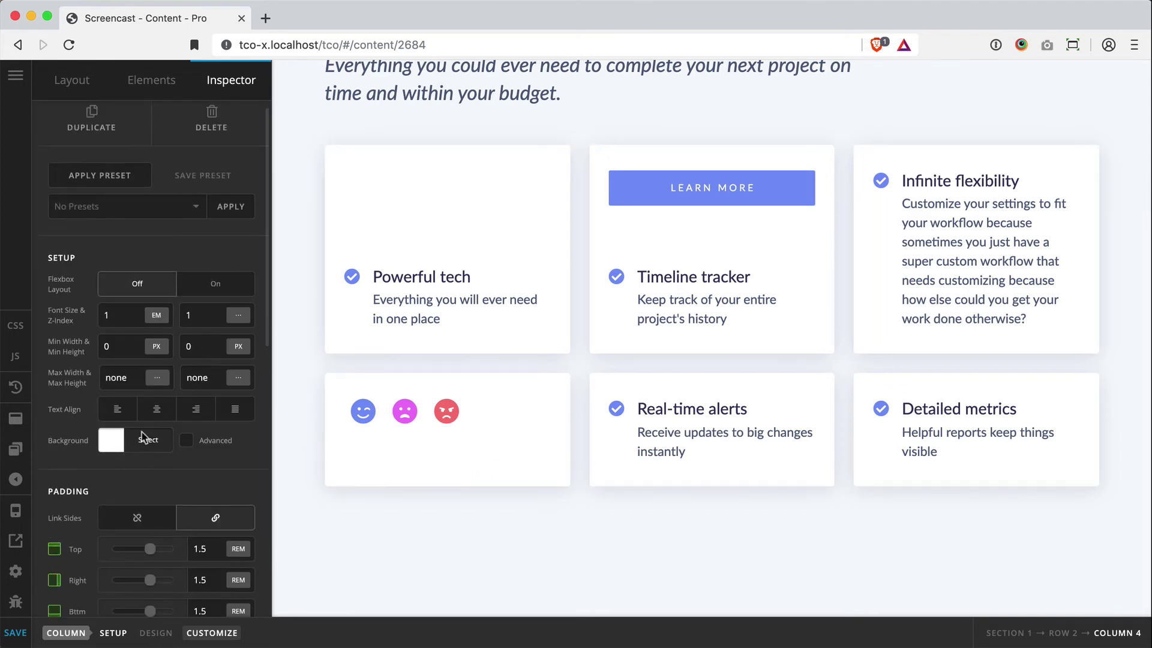
click(215, 294)
scroll(134, 363, down, 5)
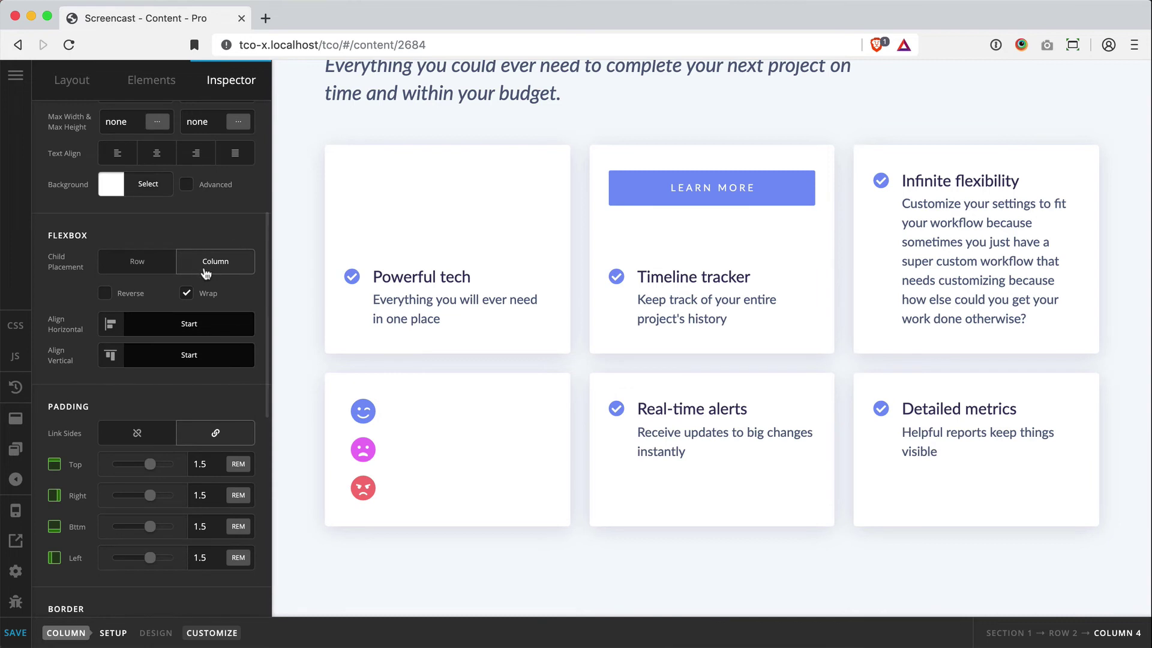
Set the emoji card's Align Horizontal and Align Vertical both to Center
click(160, 331)
click(355, 204)
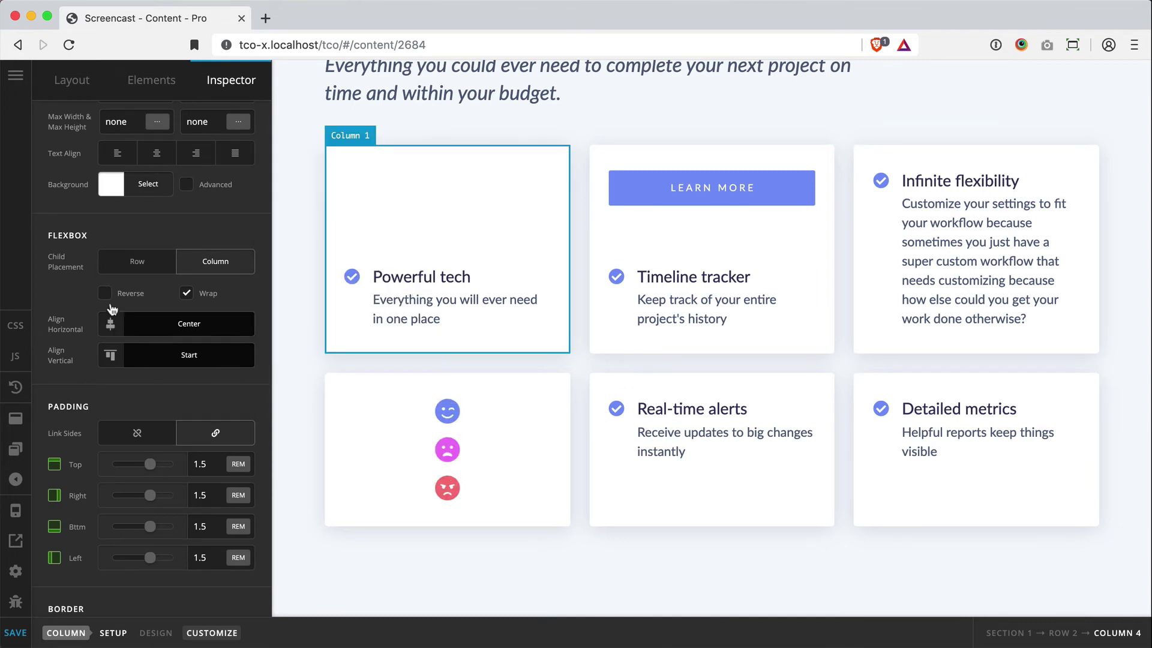
click(201, 357)
click(309, 188)
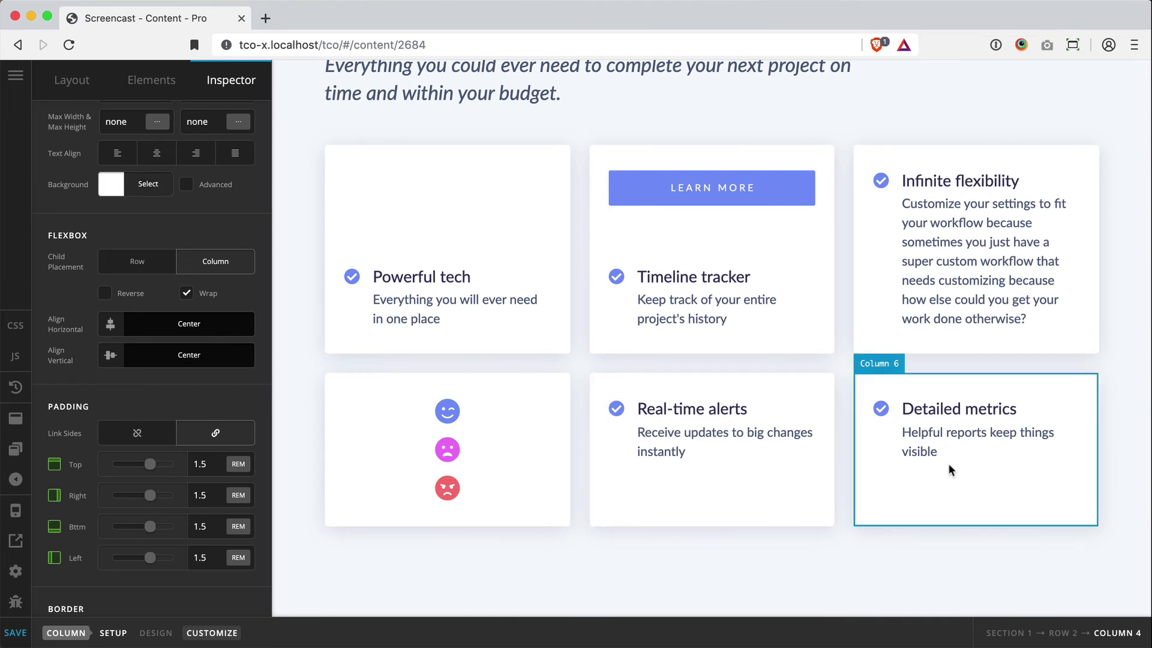
Switch the emoji card's Child Placement to Row, trying Start and End before keeping Align Vertical Center
click(124, 258)
click(173, 355)
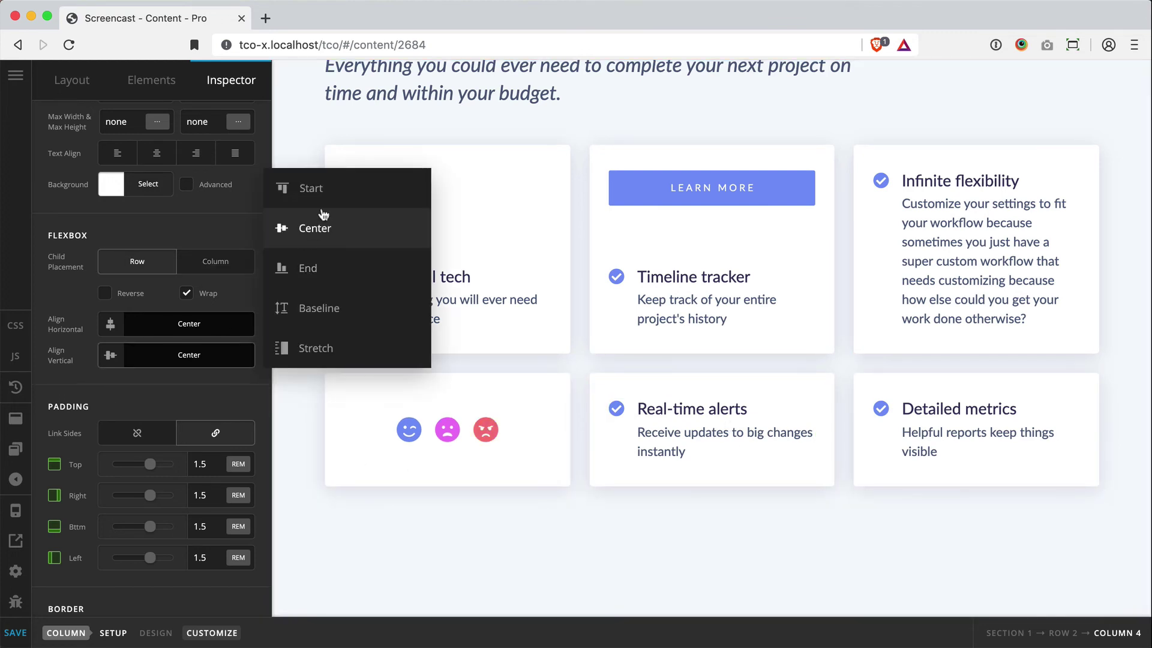
click(312, 188)
click(186, 356)
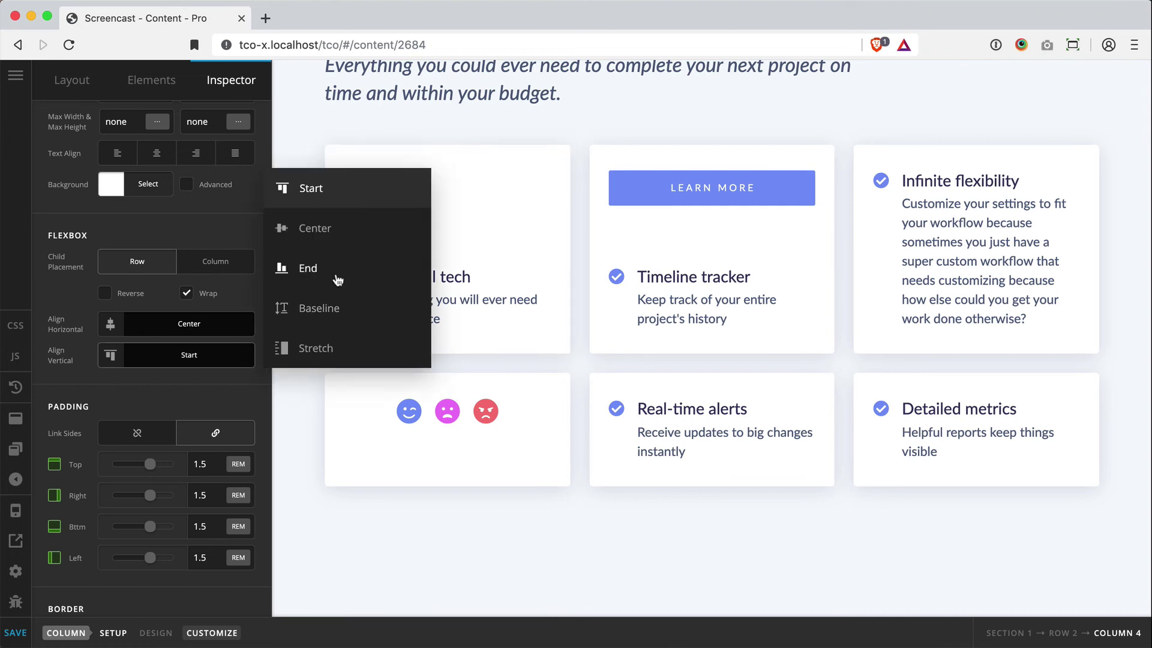
click(339, 269)
click(205, 358)
click(368, 229)
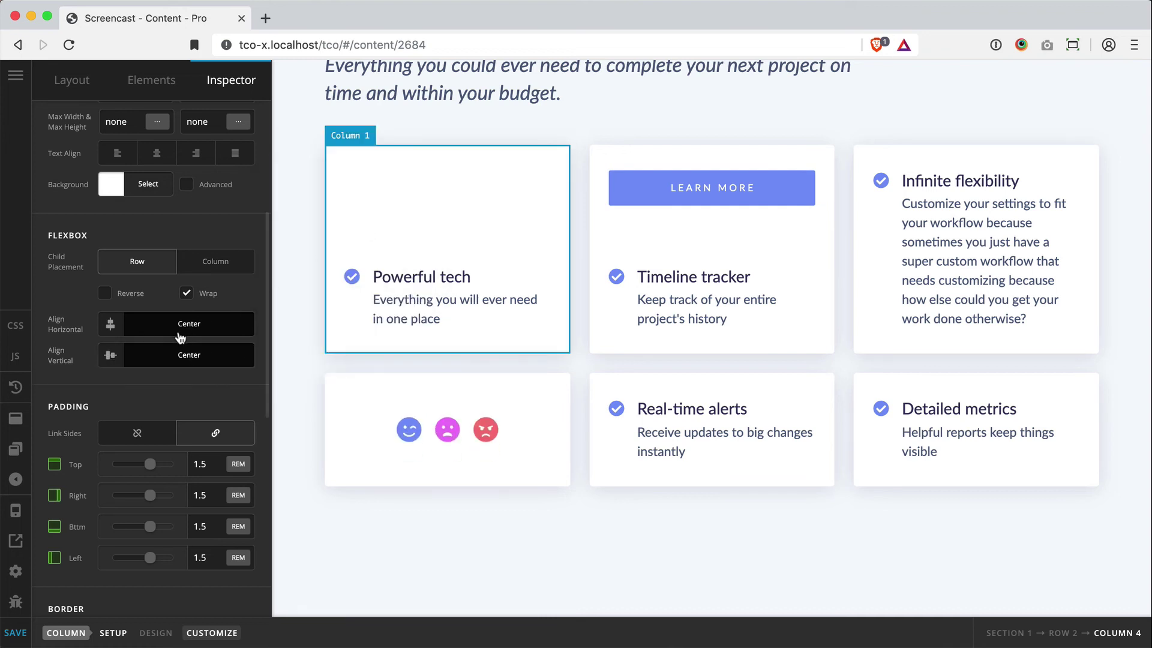
Set the emojis' Align Horizontal to S-Evenly after trying S-Between
click(183, 327)
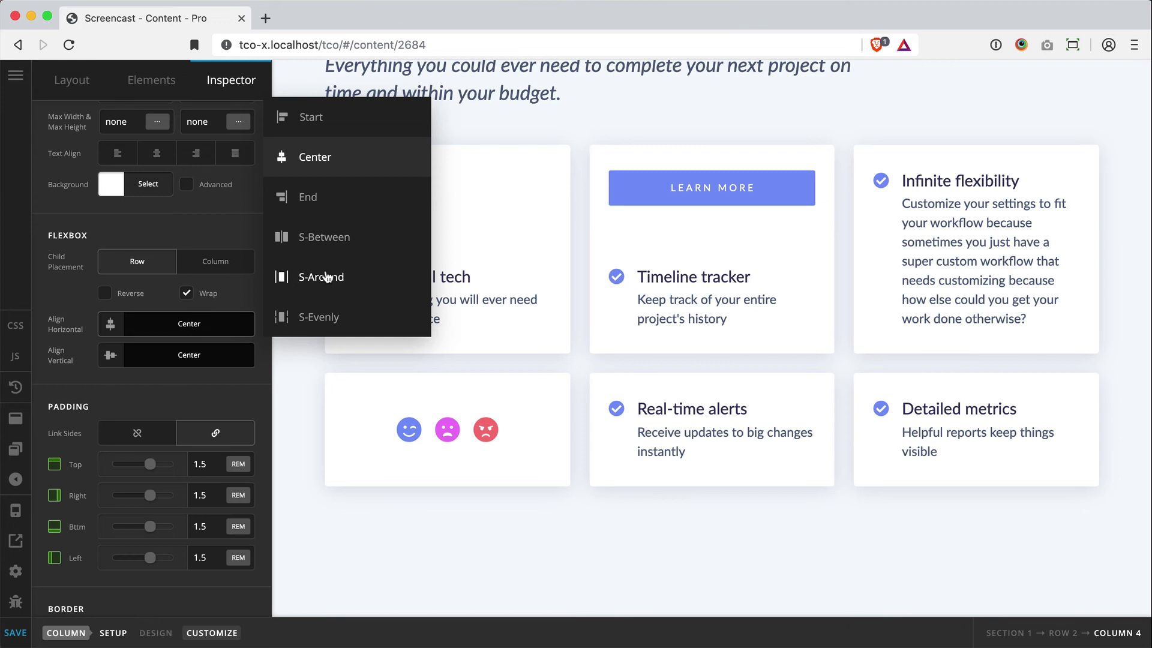
click(300, 239)
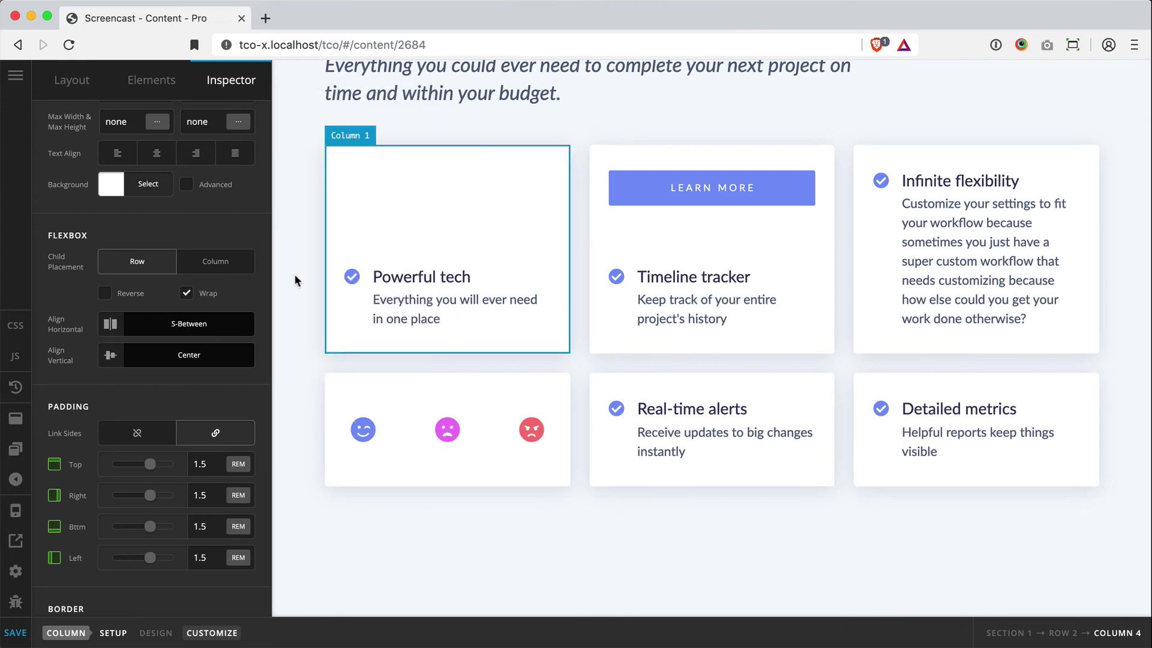
click(200, 323)
click(351, 315)
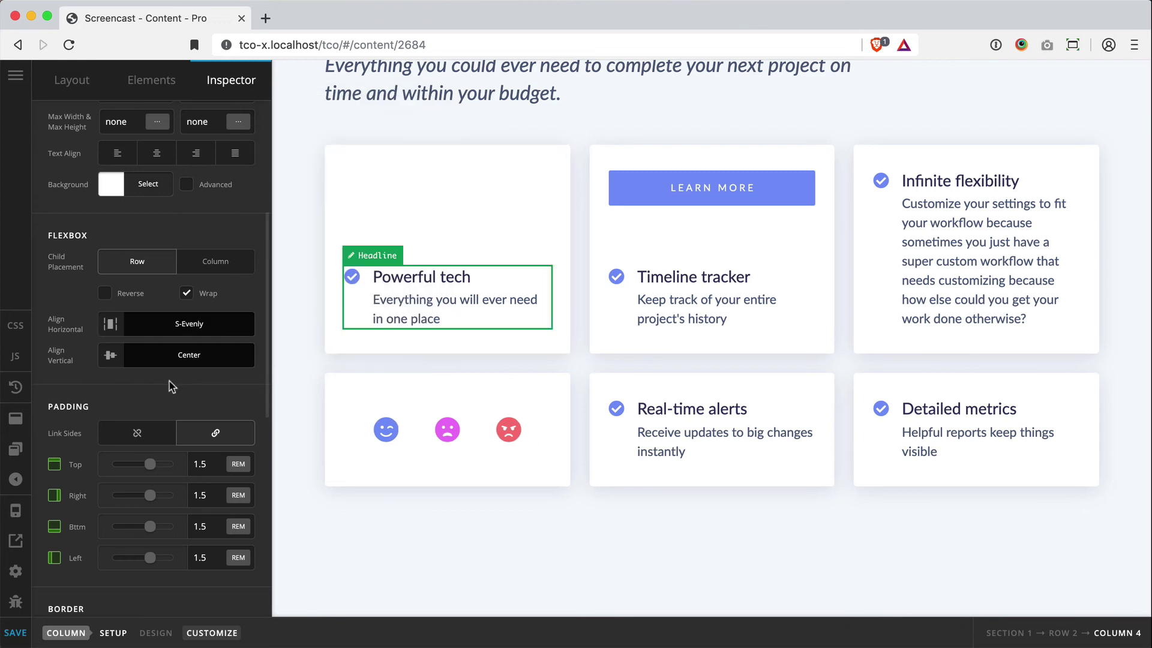